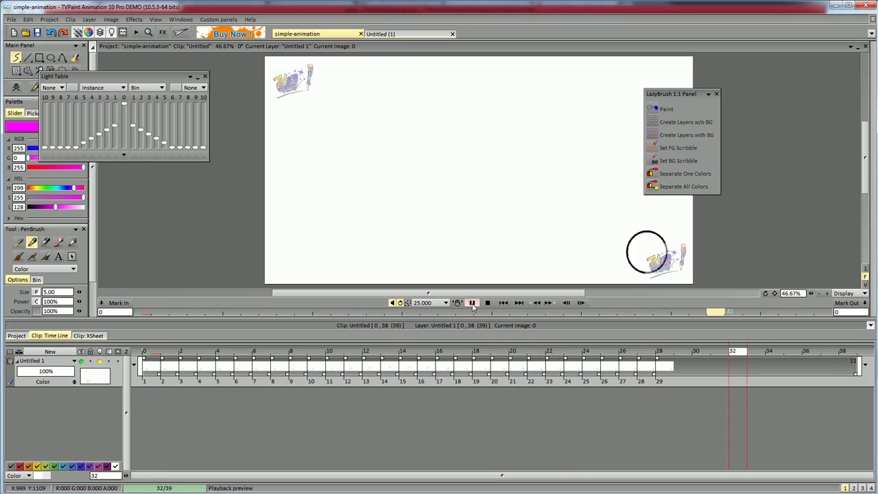
Return to frame 0 of the ball animation and create the LazyBrush layers with background for Untitled 1
left_click(487, 304)
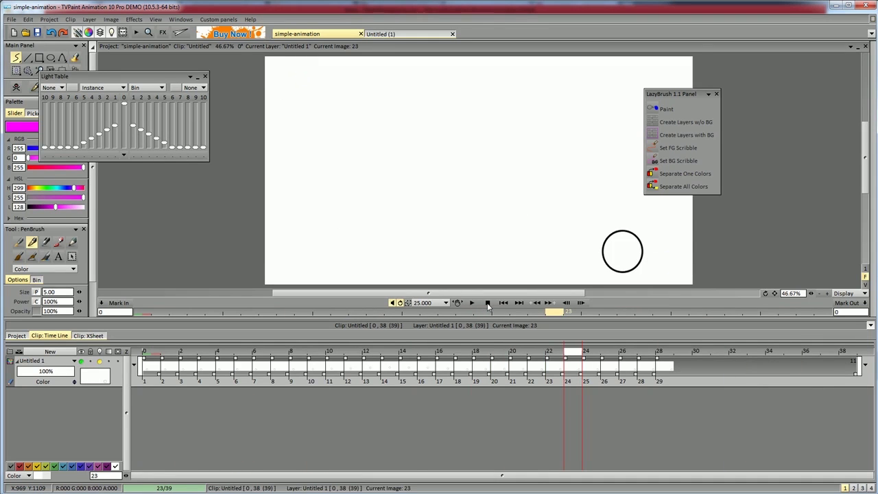
left_click_drag(574, 353, 155, 305)
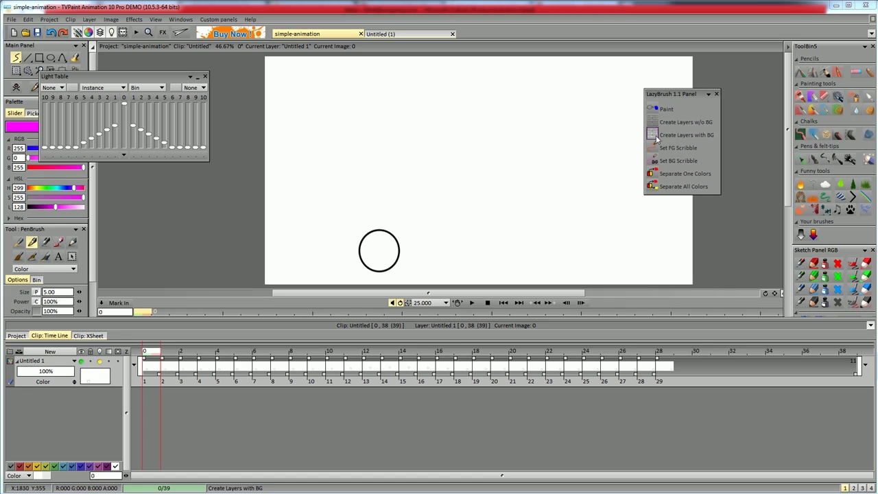
left_click(655, 137)
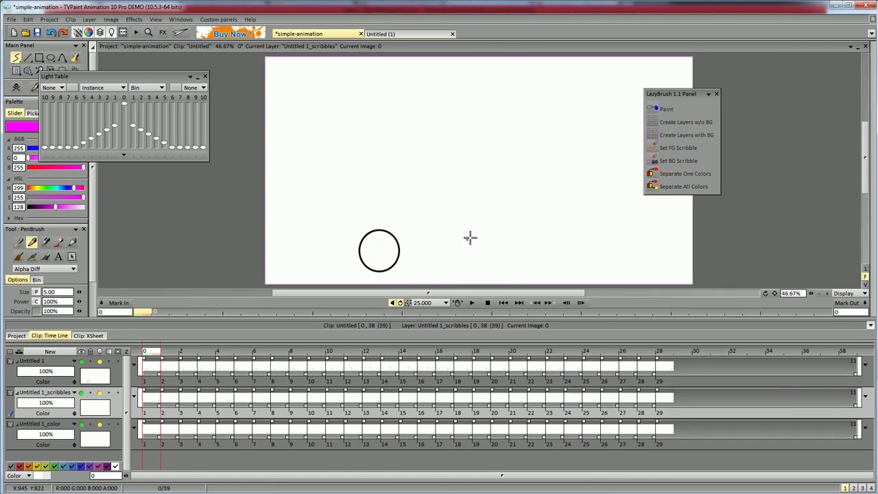
key("ctrl+1")
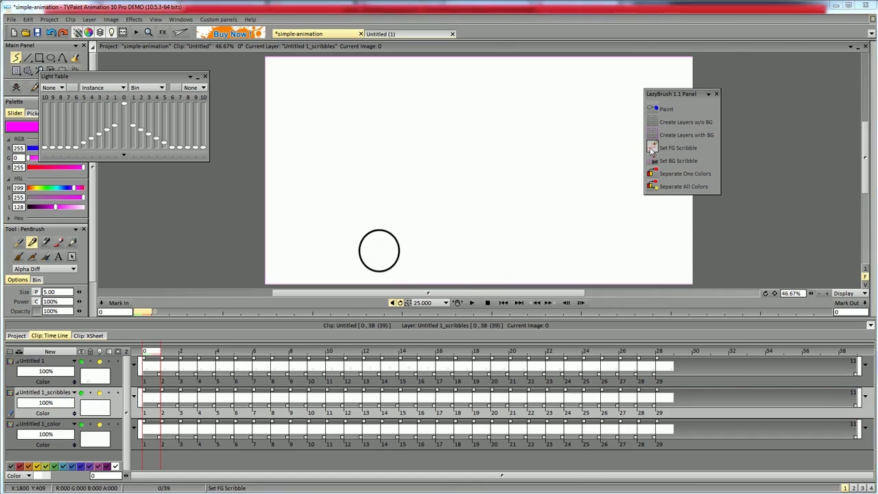
Activate the foreground scribble and set the drawing color to purple with hue 264
left_click(661, 148)
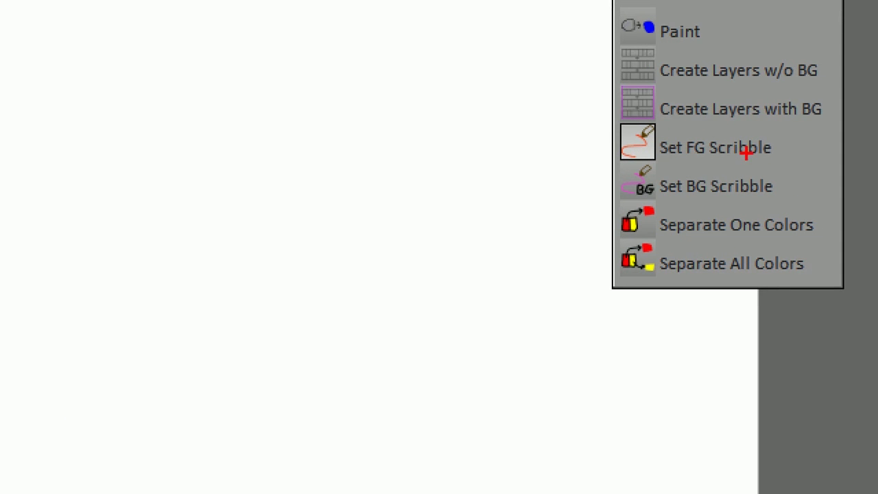
left_click_drag(747, 153, 658, 157)
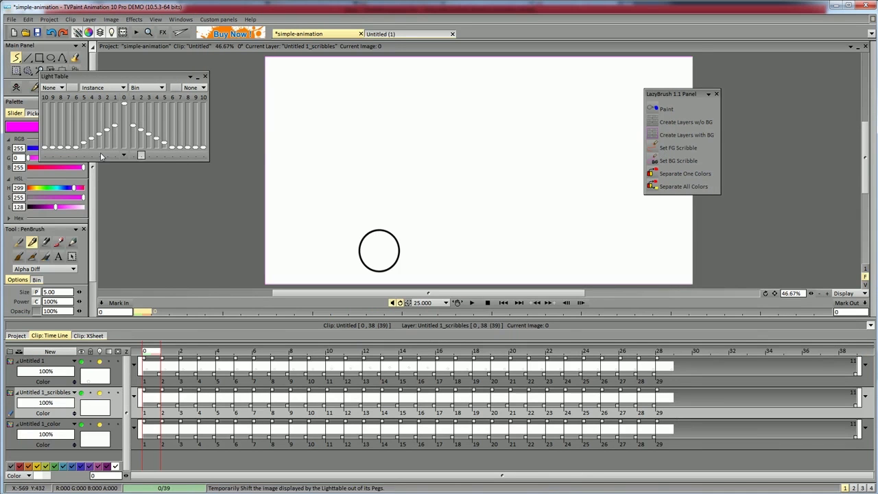
left_click_drag(122, 77, 222, 67)
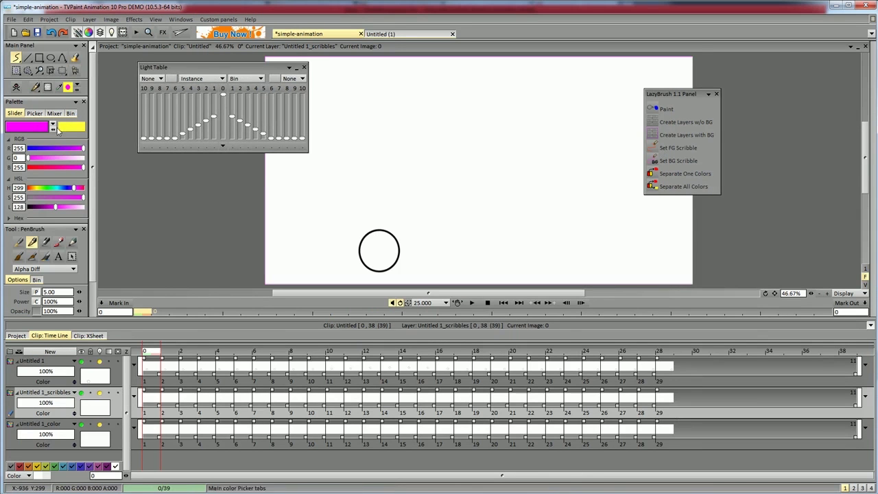
left_click(53, 130)
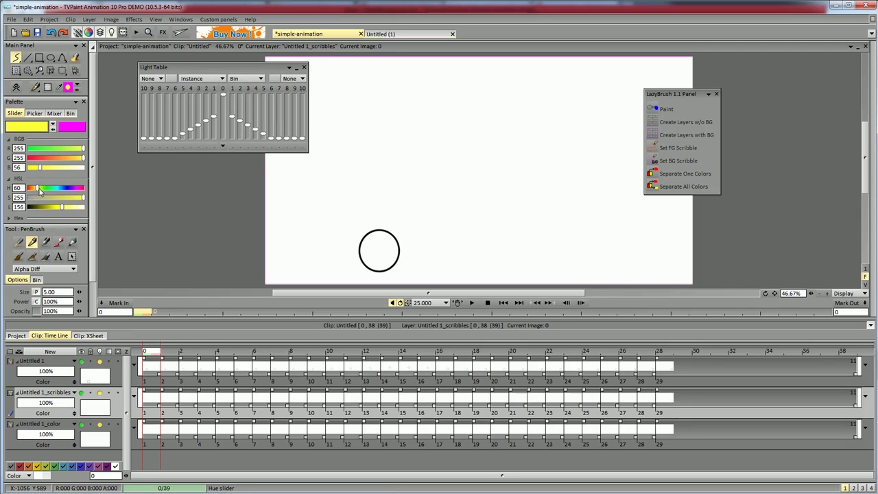
left_click_drag(37, 191, 68, 190)
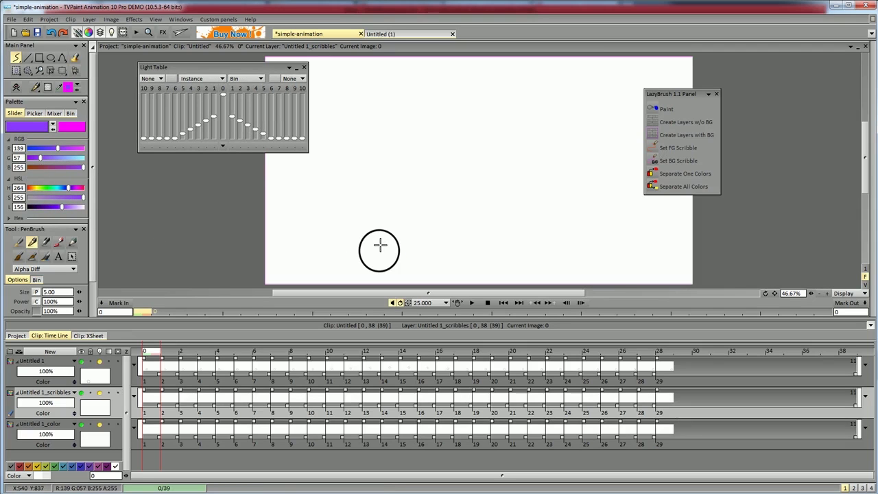
Scribble a short purple mark inside the ball on each of the opening frames of the scribbles layer
mouse_move(381, 245)
left_mouse_down()
mouse_move(376, 258)
mouse_move(371, 247)
mouse_move(354, 249)
mouse_move(375, 252)
left_mouse_up()
key("Right")
key("Right")
key("Right")
key("Right")
key("Right")
key("Right")
key("Right")
key("Right")
key("Left")
key("Left")
key("Left")
key("Left")
key("Left")
key("Left")
key("Left")
key("Left")
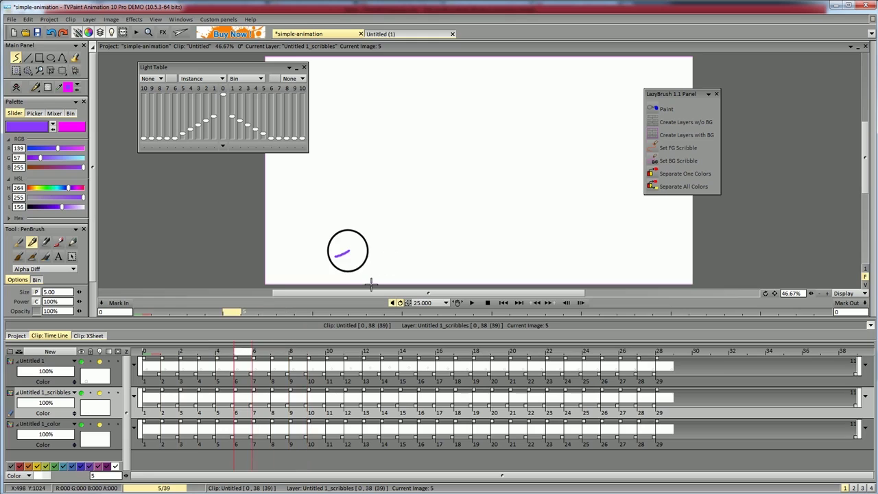
Paint the ball with LazyBrush one frame at a time from frame 0 to frame 6, ending back at frame 0
left_click(653, 109)
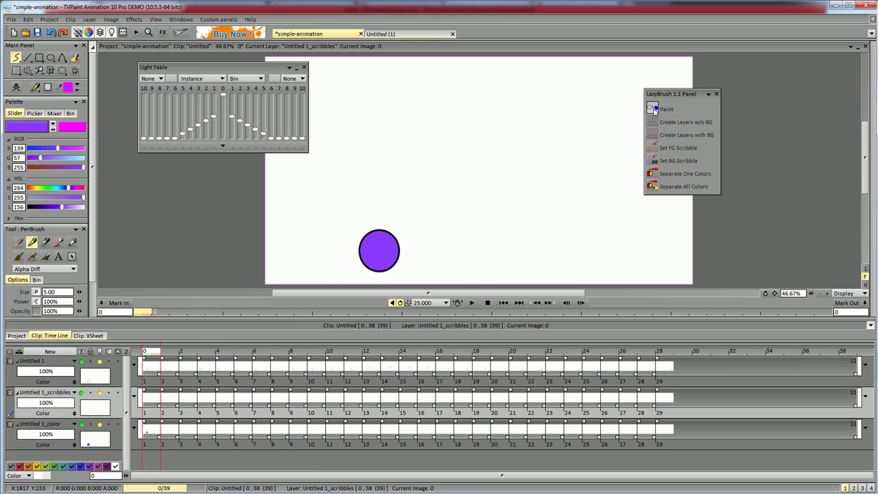
key("Right")
left_click(653, 109)
key("Right")
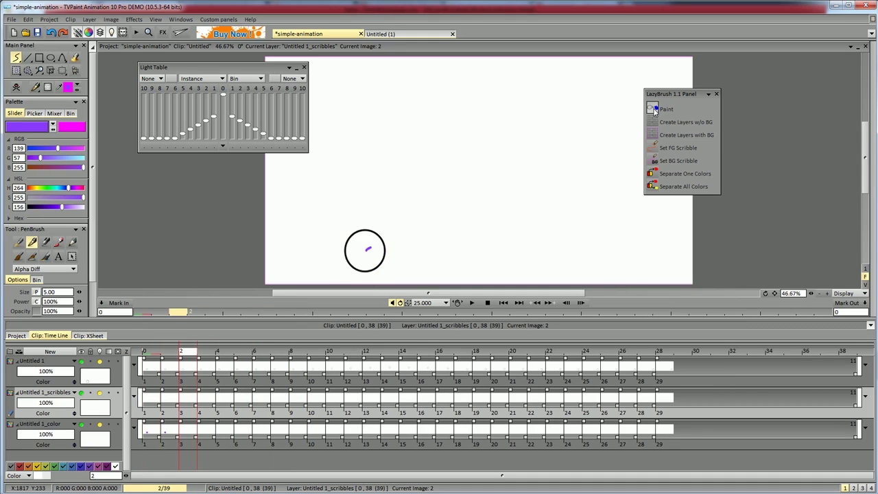
left_click(653, 109)
key("Right")
left_click(654, 112)
key("Right")
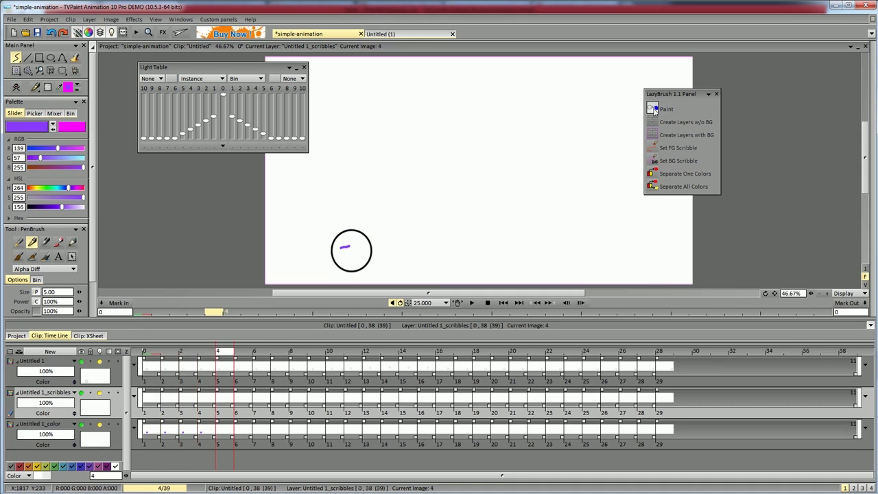
left_click(654, 112)
key("Right")
left_click(654, 113)
key("Right")
left_click(654, 113)
key("Left")
key("Left")
key("Left")
key("Left")
key("Left")
key("Left")
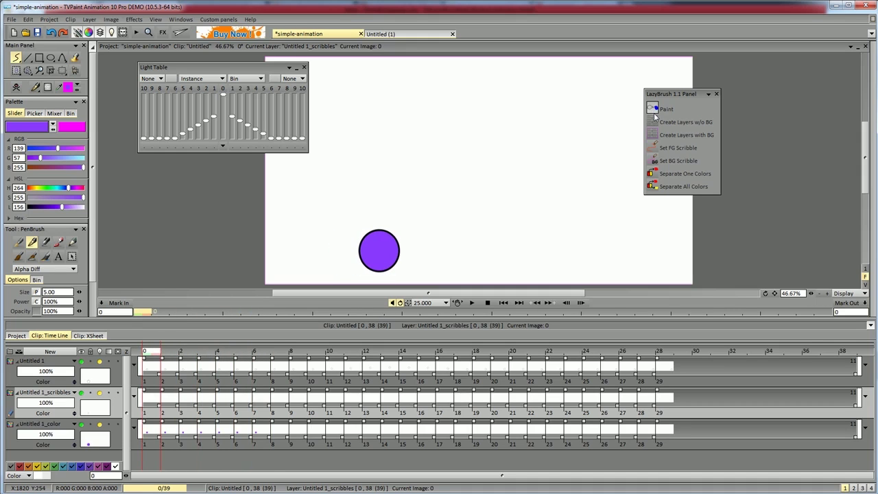
Undo the frame-by-frame LazyBrush painting of the ball
key("ctrl+z")
key("ctrl+z")
key("ctrl+z")
key("ctrl+z")
key("ctrl+z")
key("ctrl+z")
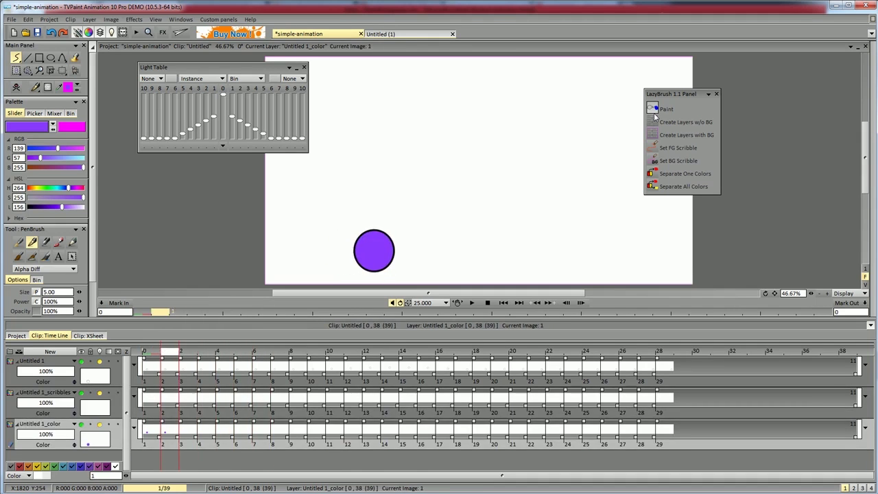
Select the first nine frames of the Untitled 1_scribbles layer and paint them all at once with LazyBrush
left_click(237, 364)
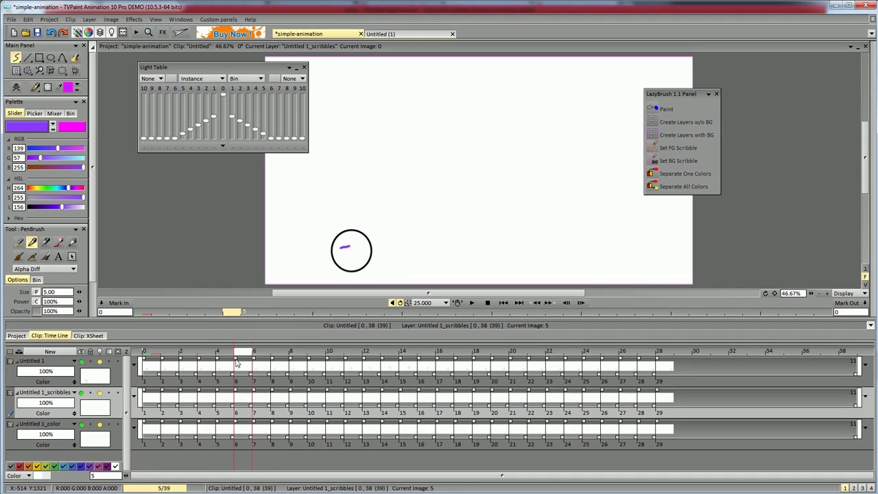
left_click_drag(237, 364, 299, 363)
left_click_drag(299, 412, 149, 413)
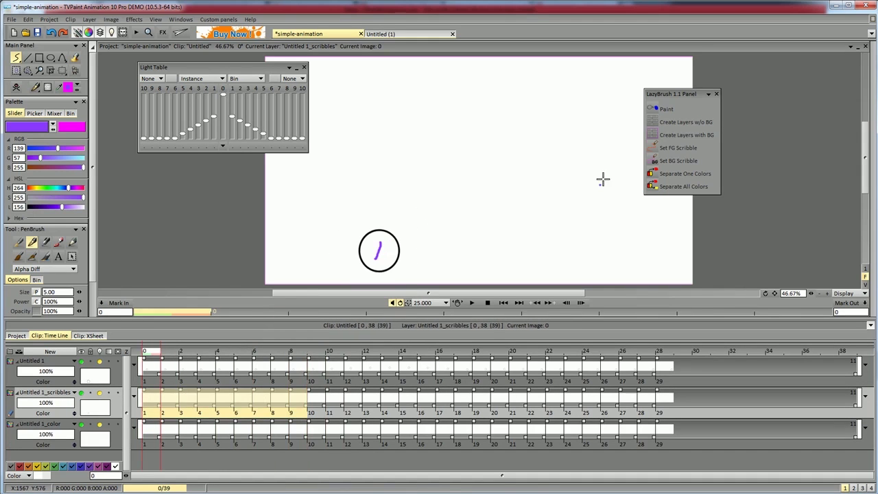
left_click(658, 109)
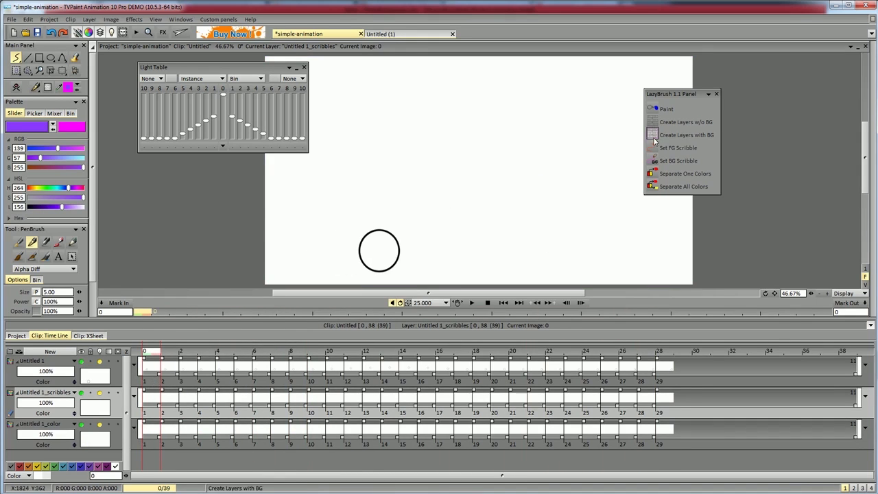
Enable all ten previous and ten next frames in the Light Table and reduce the scribbles layer to its first frame
left_click_drag(223, 89, 154, 92)
left_click_drag(232, 88, 302, 88)
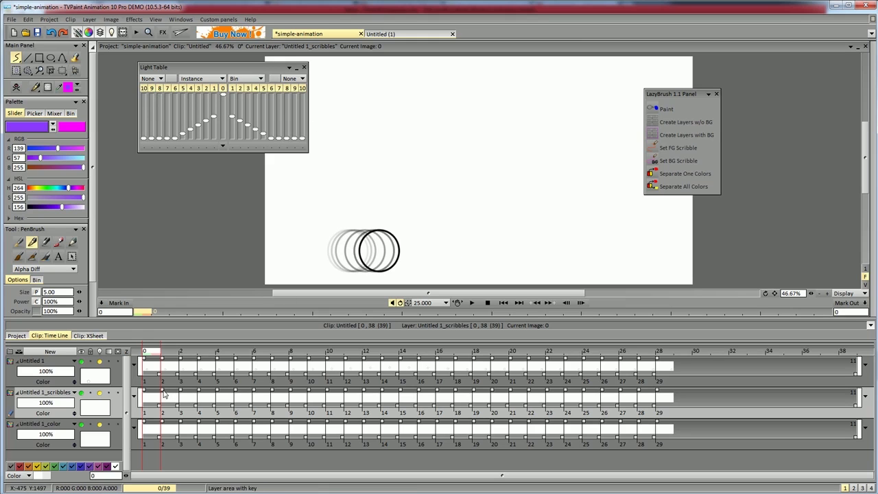
left_click_drag(164, 395, 782, 397)
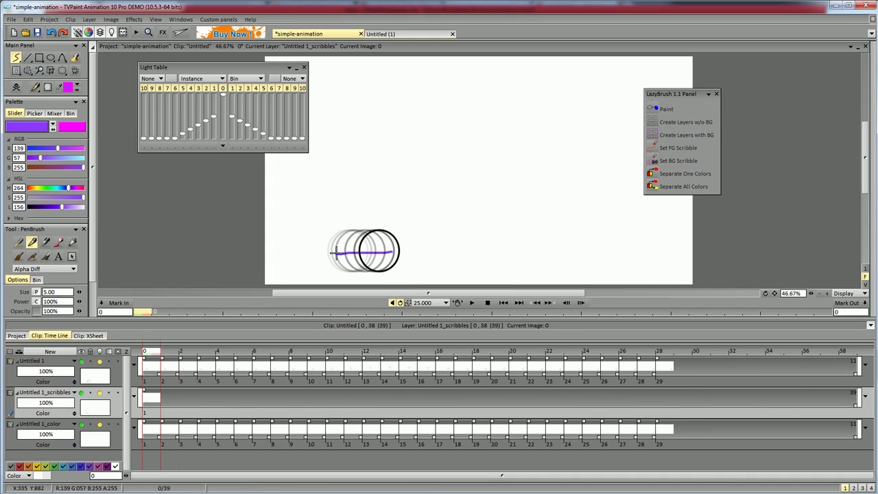
Scribble a purple line on the scribbles layer through the ball's positions along its whole path
key("Right")
key("Right")
key("Right")
key("Right")
key("Right")
key("Right")
key("Right")
key("Right")
key("Right")
key("Right")
key("Right")
key("Right")
key("Right")
key("Right")
key("Right")
key("Right")
key("Right")
key("Left")
key("Left")
key("Left")
key("Left")
key("Left")
key("Left")
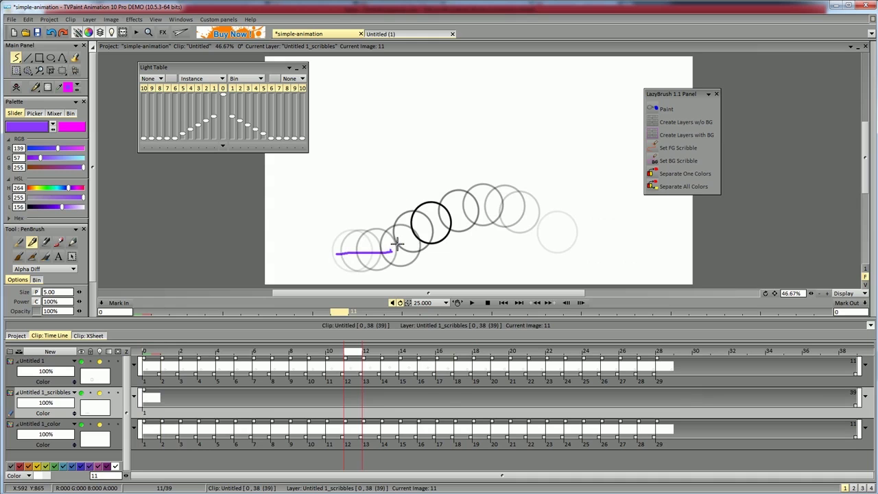
mouse_move(397, 244)
left_mouse_down()
mouse_move(486, 212)
mouse_move(513, 213)
mouse_move(571, 247)
mouse_move(655, 254)
left_mouse_up()
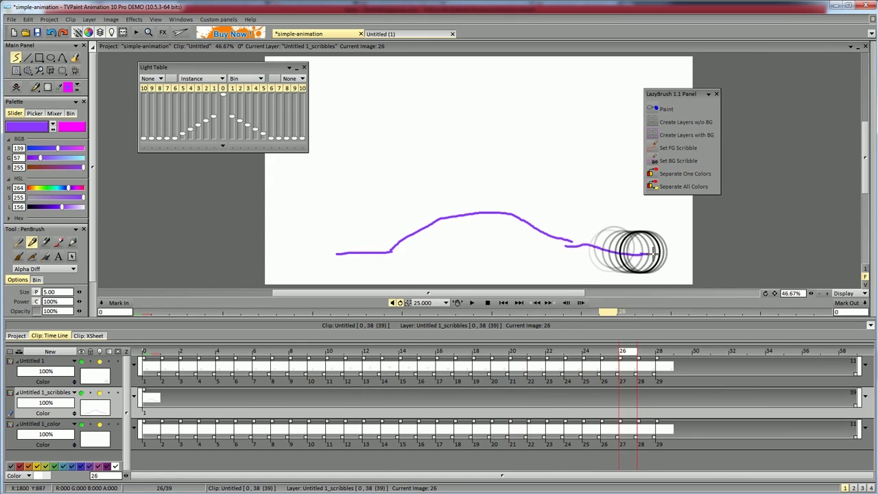
Try painting the whole clip from the purple scribble alone and scrub through the frames
left_click(433, 409)
left_click(654, 108)
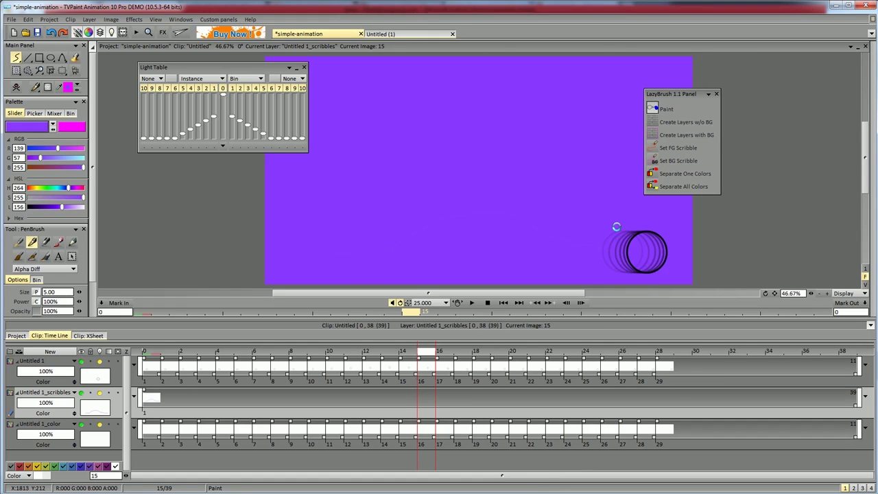
left_click_drag(165, 352, 624, 346)
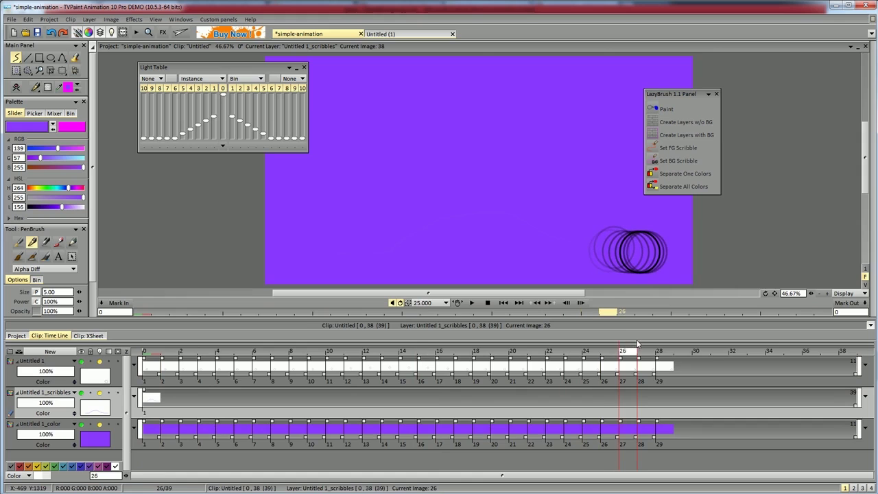
Clear all frames of the Untitled 1_color layer
left_click(406, 448)
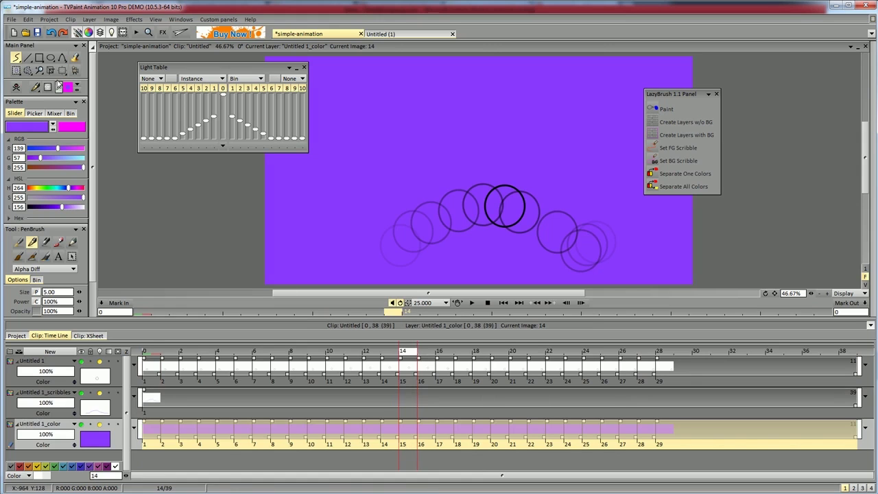
left_click(16, 88)
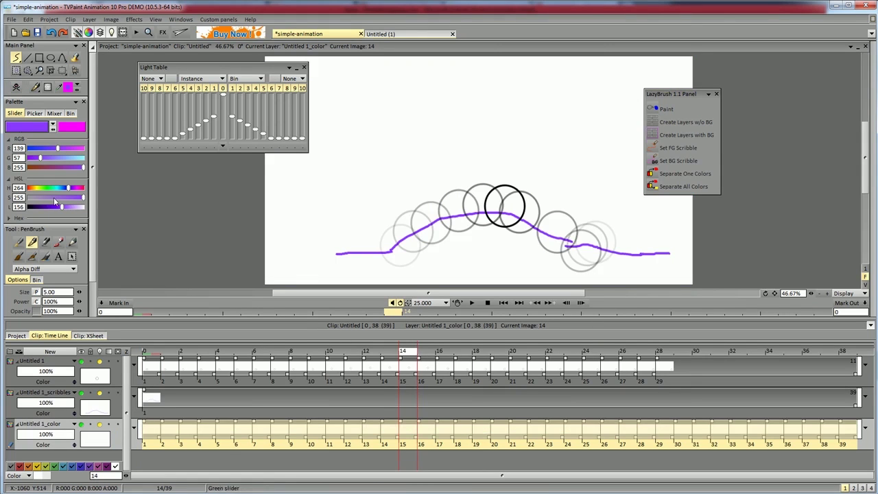
Draw magenta background scribbles in the empty area around the ball's path on the scribbles layer and repaint the whole clip
left_click(156, 414)
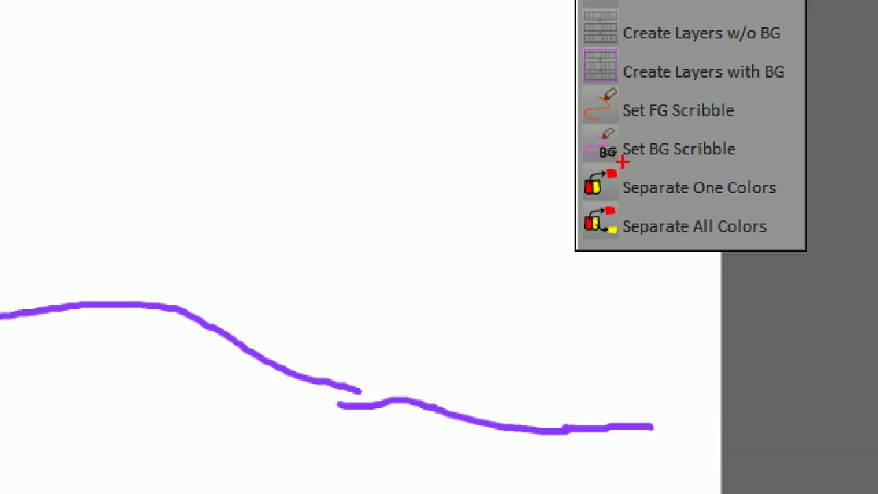
left_click_drag(623, 162, 779, 169)
key("Escape")
left_click(678, 161)
mouse_move(622, 74)
left_mouse_down()
mouse_move(444, 79)
mouse_move(624, 104)
mouse_move(652, 76)
left_mouse_up()
left_click_drag(677, 84, 680, 231)
left_click_drag(316, 87, 278, 212)
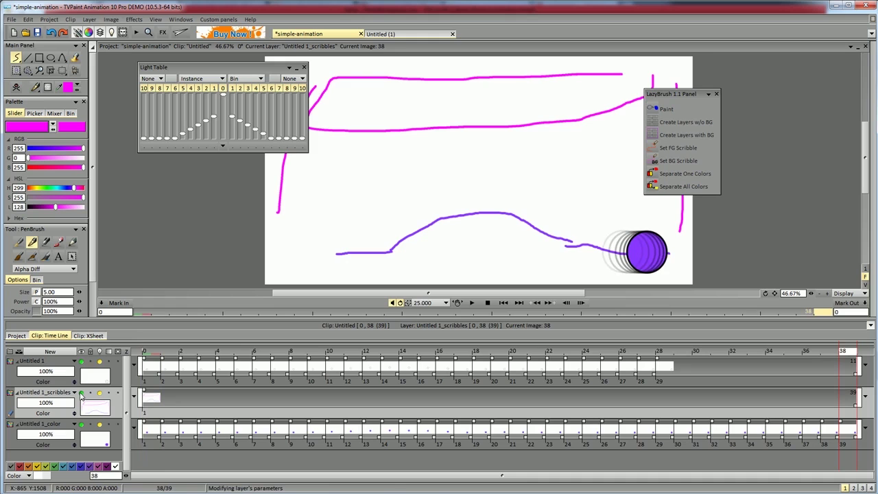
Hide the scribbles layer, turn off the Light Table overlay and play back the painted ball animation
left_click_drag(155, 353, 372, 353)
left_click(224, 89)
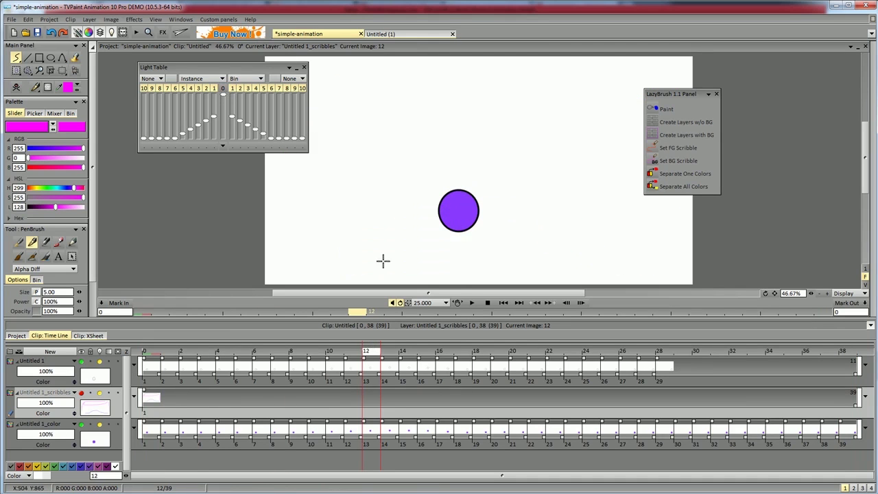
left_click(472, 305)
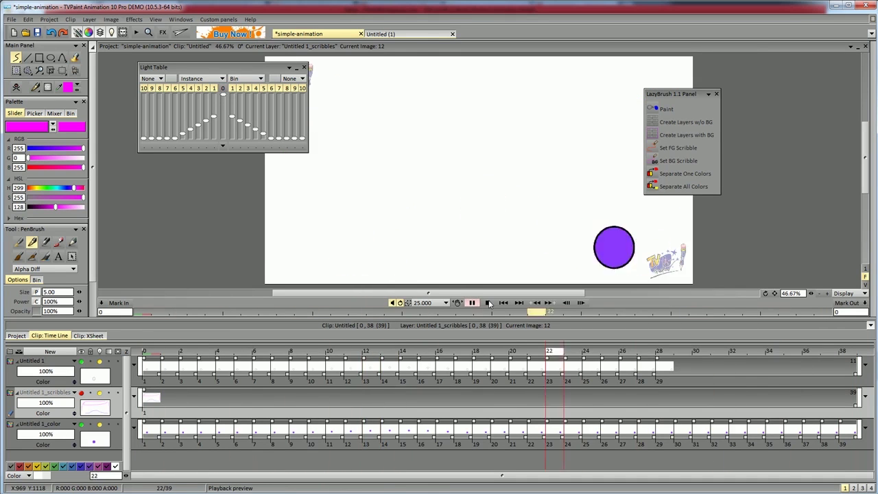
left_click(474, 306)
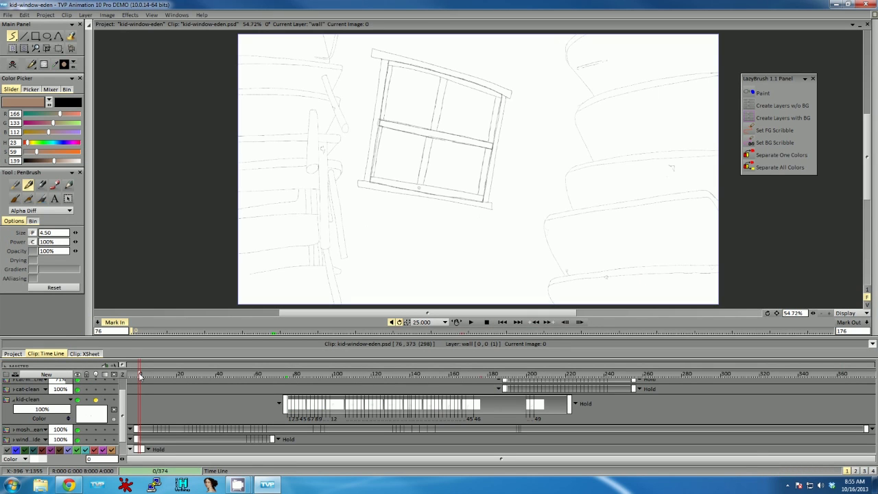
In the kid-window-eden project, go to frame 260 and hide every visible layer except cat-clean
left_click_drag(140, 376, 651, 390)
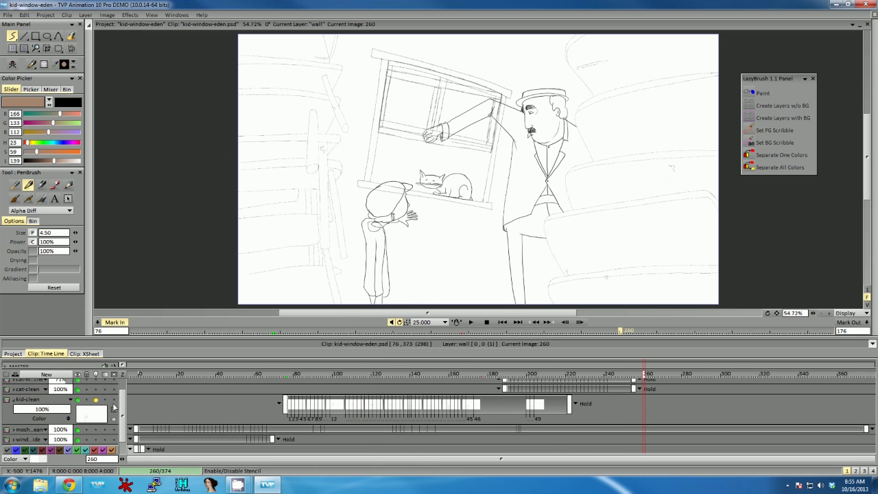
scroll(50, 395, "up", 1)
left_click(78, 384)
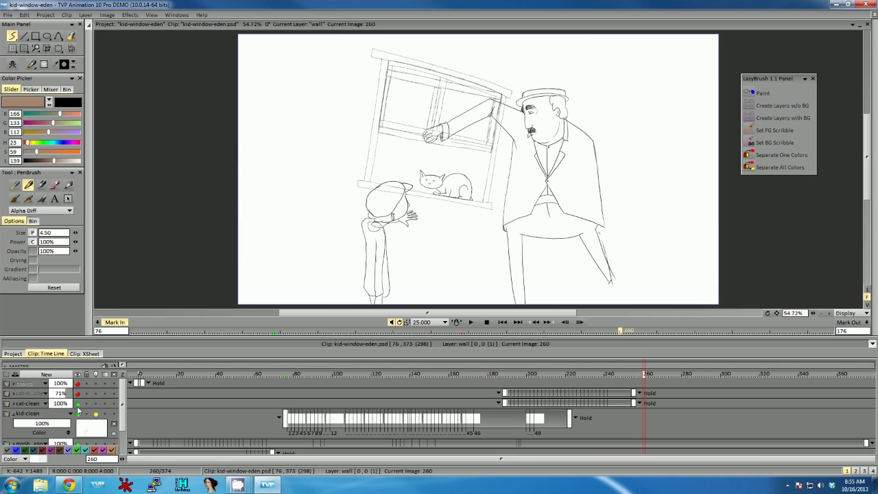
left_click(78, 415)
scroll(66, 412, "down", 1)
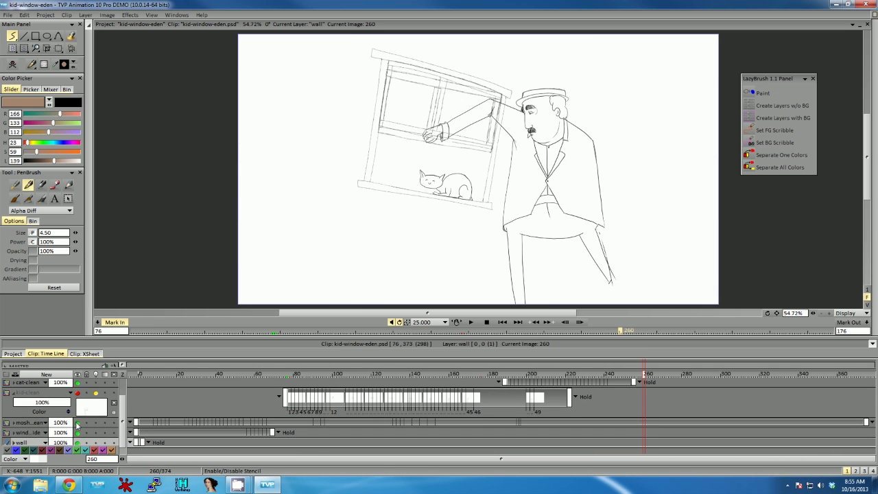
left_click(77, 424)
left_click(77, 433)
left_click(78, 442)
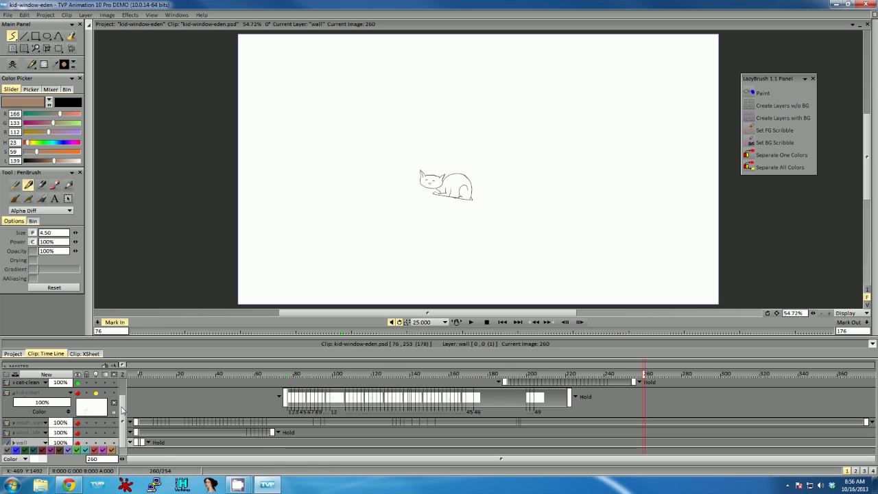
Select the cat-clean layer and create LazyBrush scribbles and color layers with background for it
scroll(122, 410, "up", 2)
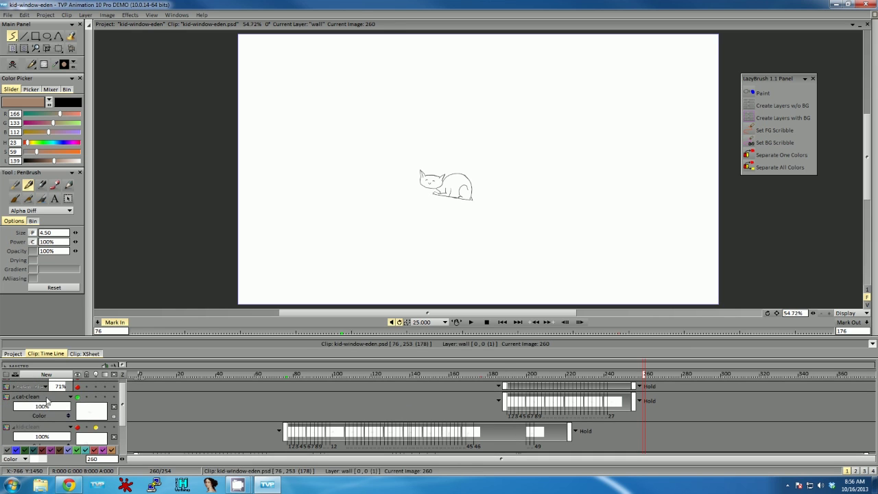
left_click(535, 415)
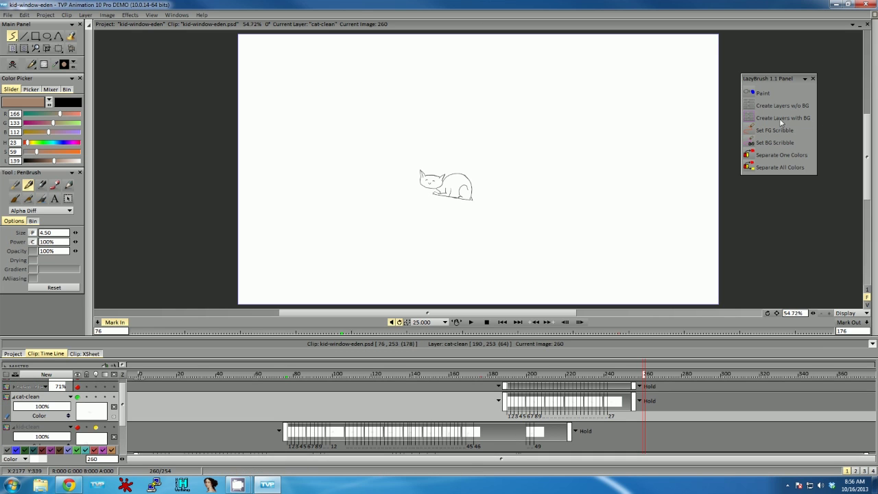
left_click(750, 118)
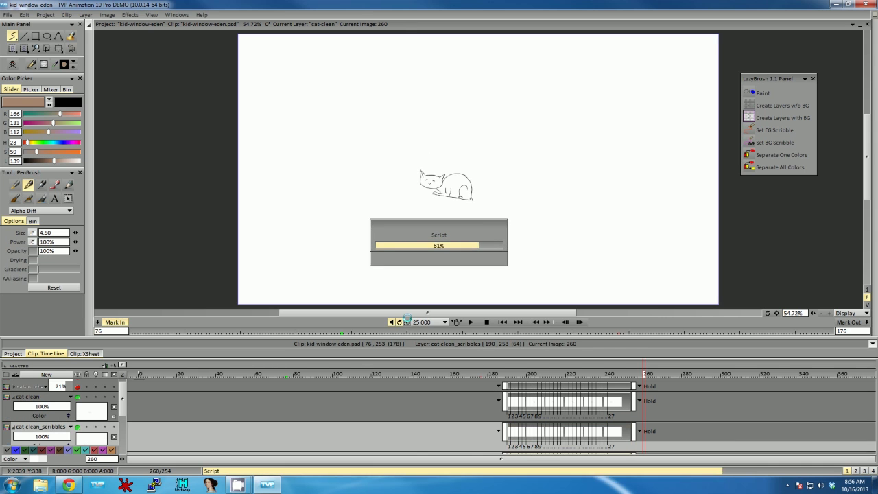
Enlarge the timeline area, go to frame 190 and zoom the timeline in on the cat drawings
left_click_drag(148, 340, 146, 312)
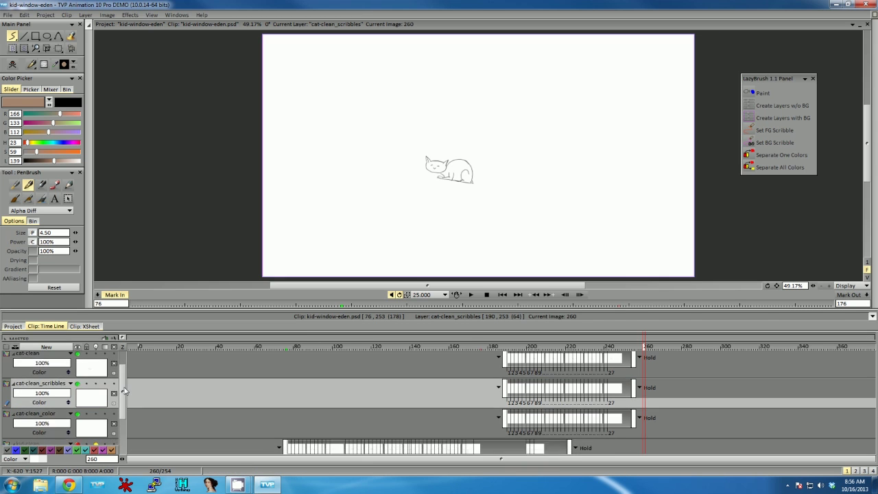
left_click_drag(521, 347, 507, 348)
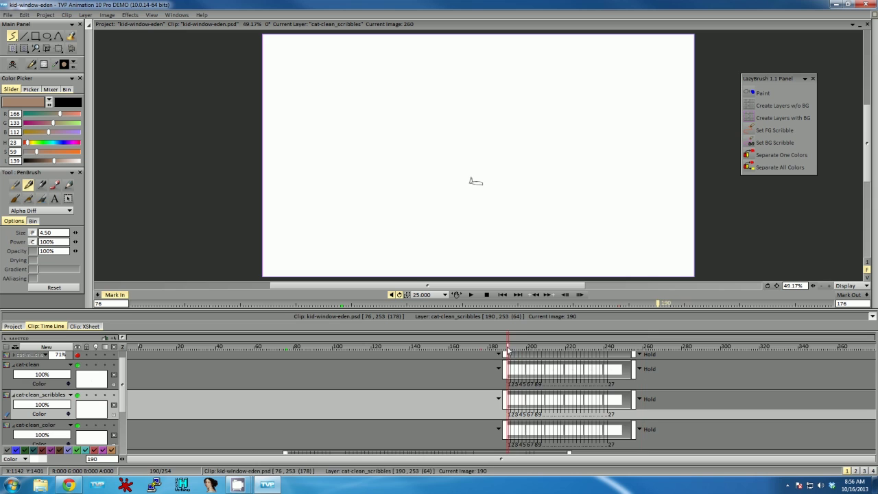
left_click_drag(122, 348, 154, 347)
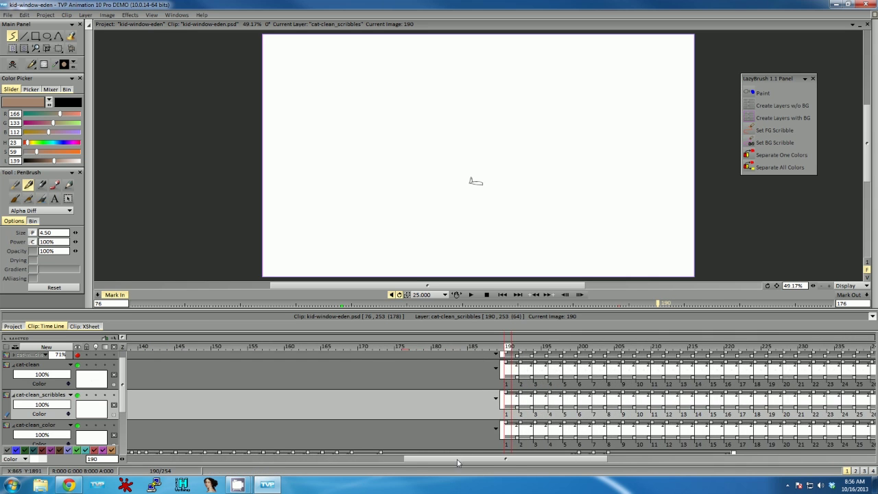
left_click_drag(459, 459, 516, 460)
Scribble bright purple (RGB 166, 22, 255) inside the cat on frames 190 and 192 and paint both with LazyBrush
mouse_move(27, 143)
left_mouse_down()
mouse_move(71, 142)
mouse_move(81, 131)
mouse_move(28, 123)
left_mouse_up()
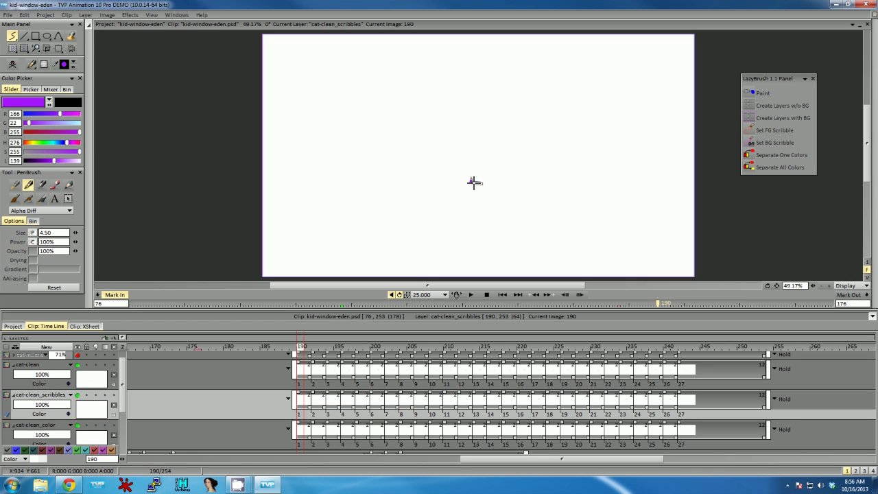
left_click(749, 93)
key("Right")
key("Right")
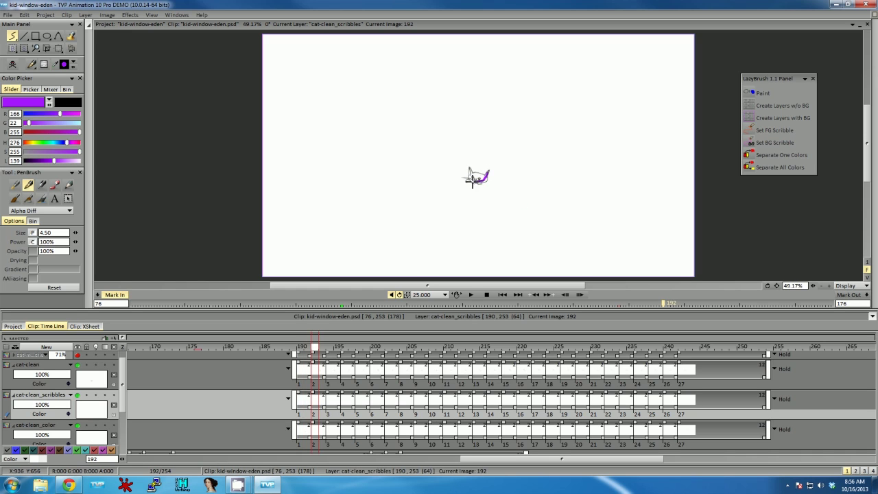
left_click_drag(473, 179, 479, 176)
left_click(749, 94)
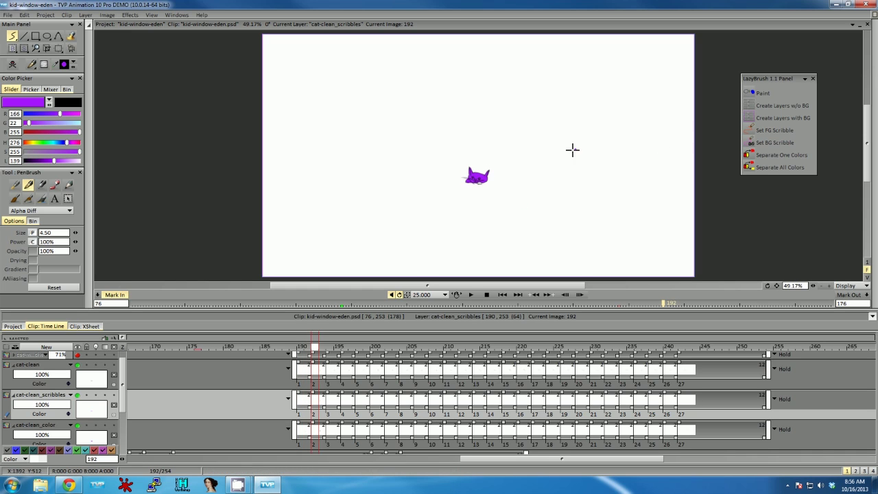
scroll(577, 221, "up", 3)
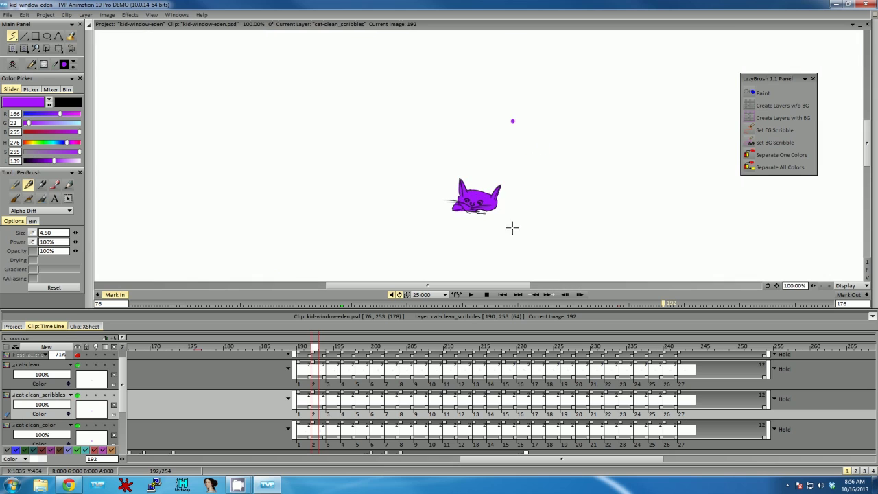
left_click(748, 93)
Scribble purple through the cat's head and body on frames 194 and 196, painting each frame with LazyBrush
key("Right")
key("Right")
mouse_move(490, 180)
left_mouse_down()
mouse_move(458, 196)
mouse_move(450, 176)
mouse_move(463, 213)
mouse_move(450, 205)
left_mouse_up()
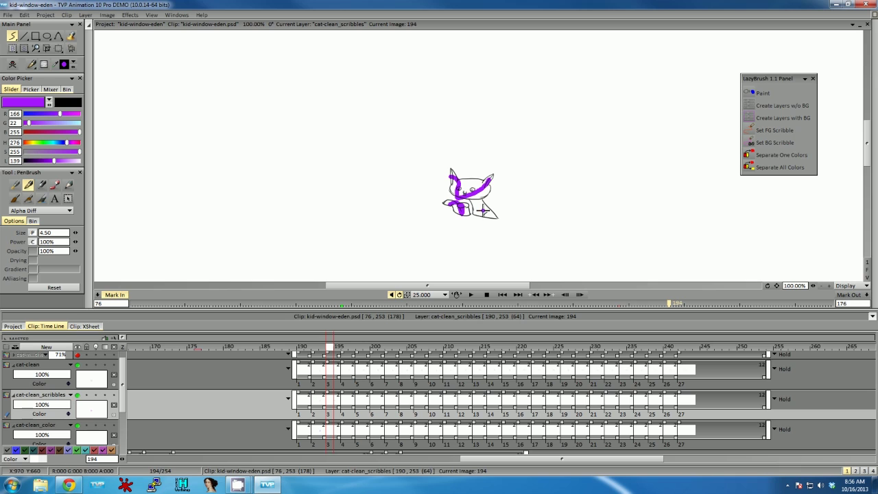
left_click(751, 92)
key("Right")
key("Right")
left_click_drag(437, 165, 451, 184)
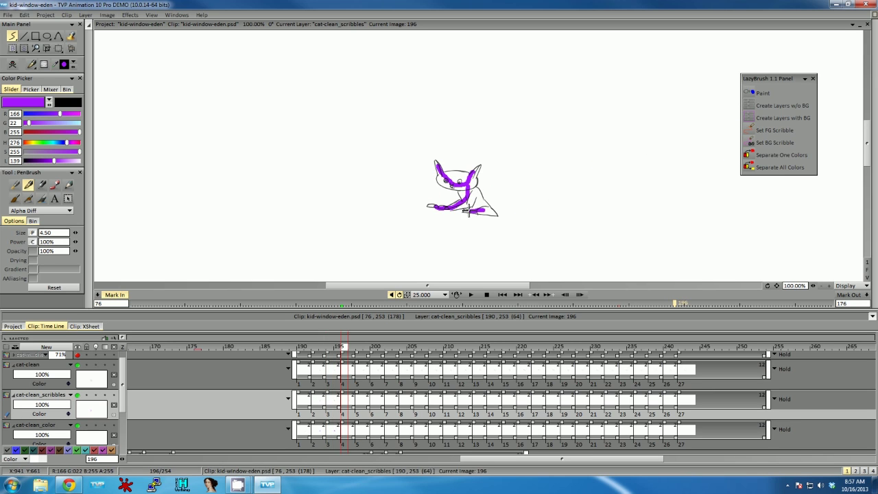
left_click(751, 92)
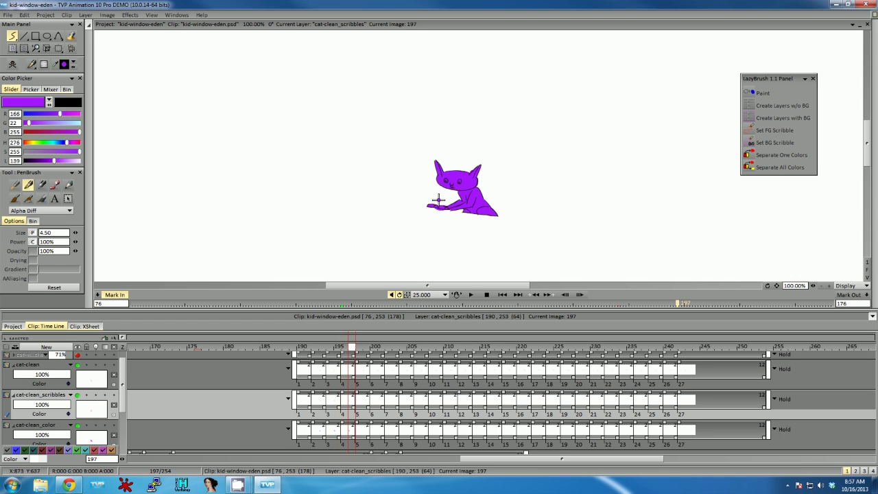
Scribble purple through the cat on each drawing from frame 198 to frame 210 without painting them
key("Right")
key("Right")
mouse_move(428, 157)
left_mouse_down()
mouse_move(459, 195)
mouse_move(440, 205)
mouse_move(455, 164)
mouse_move(456, 195)
left_mouse_up()
key("Right")
key("Right")
key("Right")
key("Right")
mouse_move(409, 168)
left_mouse_down()
mouse_move(457, 208)
mouse_move(469, 198)
mouse_move(455, 196)
left_mouse_up()
key("Right")
key("Right")
key("Right")
key("Right")
key("Right")
key("Right")
key("Right")
key("Right")
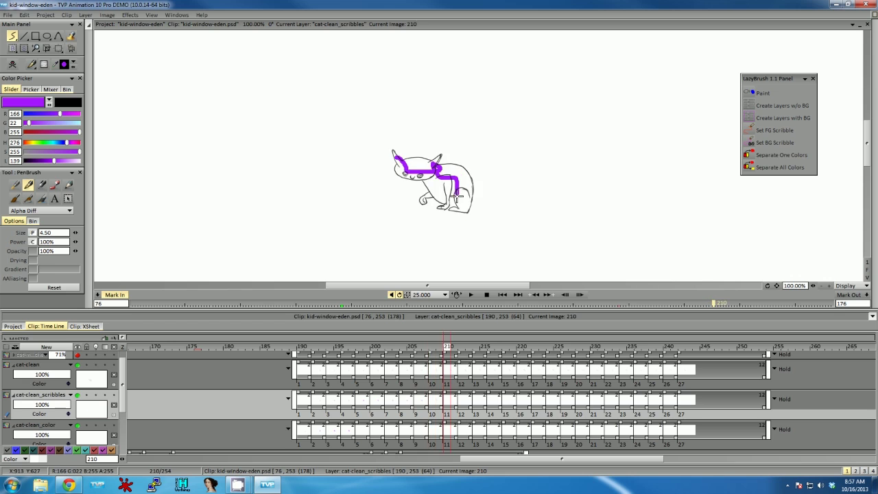
Scribble purple through the cat's head, body and paws on the remaining drawings from frame 212 to frame 242
key("Right")
key("Right")
left_click_drag(396, 151, 430, 163)
key("Right")
key("Right")
mouse_move(392, 131)
left_mouse_down()
mouse_move(464, 209)
mouse_move(435, 208)
mouse_move(396, 140)
mouse_move(438, 197)
mouse_move(405, 150)
mouse_move(414, 179)
mouse_move(438, 194)
mouse_move(460, 191)
mouse_move(395, 201)
mouse_move(409, 161)
mouse_move(470, 199)
mouse_move(405, 166)
mouse_move(409, 196)
mouse_move(430, 183)
mouse_move(467, 191)
mouse_move(424, 192)
mouse_move(379, 163)
mouse_move(401, 200)
mouse_move(410, 171)
left_mouse_up()
key("Right")
key("Right")
key("Right")
key("Right")
key("Right")
key("Right")
key("Right")
key("Right")
key("Right")
key("Right")
key("Right")
key("Right")
key("Right")
key("Right")
key("Right")
key("Right")
key("Right")
key("Right")
key("Right")
key("Right")
key("Right")
key("Right")
left_click_drag(420, 182, 446, 180)
key("Right")
key("Right")
left_click_drag(418, 184, 464, 190)
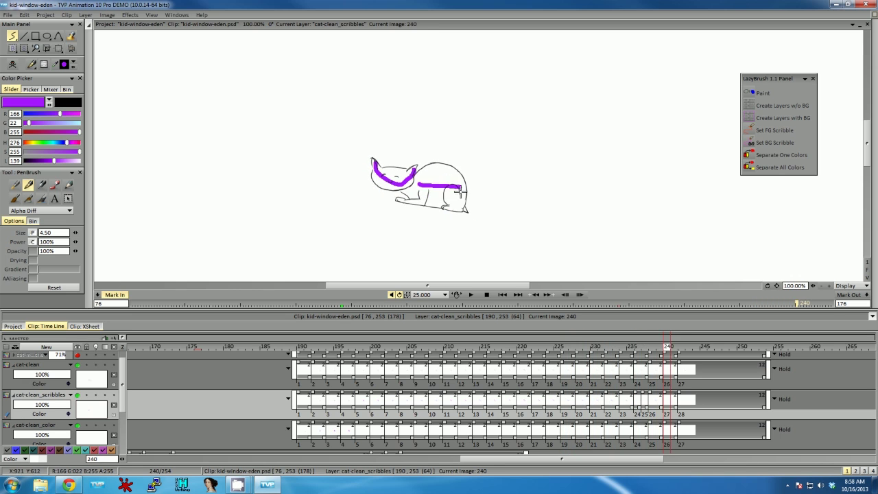
key("Right")
key("Right")
left_click_drag(375, 162, 415, 166)
left_click_drag(387, 205, 446, 190)
Delete the surplus drawing at frame 237 of the cat-clean_scribbles layer
left_click(338, 386)
left_click(357, 386)
left_click_drag(359, 415, 681, 415)
left_click(645, 414)
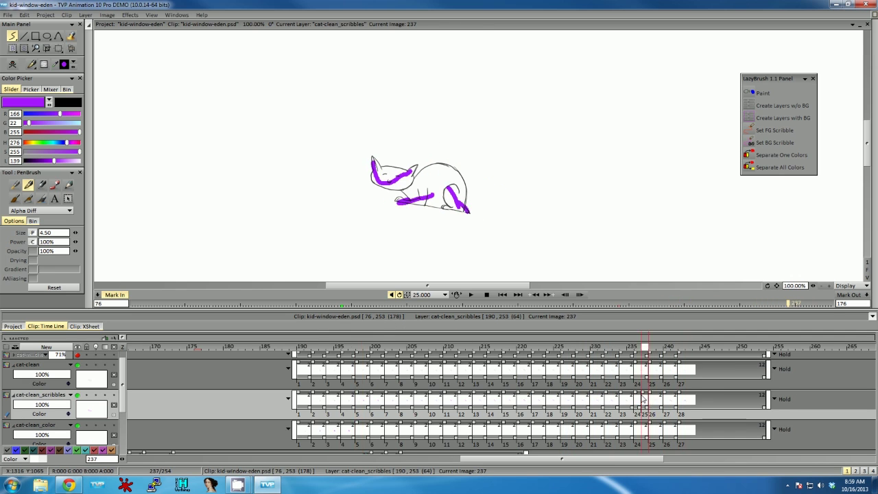
key("Delete")
Paint the cat-clean_scribbles drawings from the fifth through frame 244 with LazyBrush and scrub through the colored animation
left_click(345, 415)
left_click(360, 415)
left_click(696, 415, "shift")
left_click(749, 94)
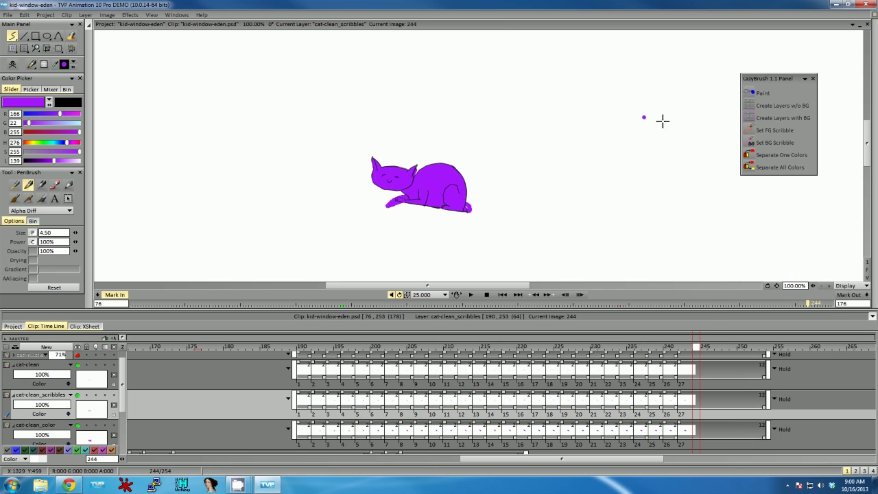
mouse_move(696, 347)
left_mouse_down()
mouse_move(338, 347)
mouse_move(448, 302)
left_mouse_up()
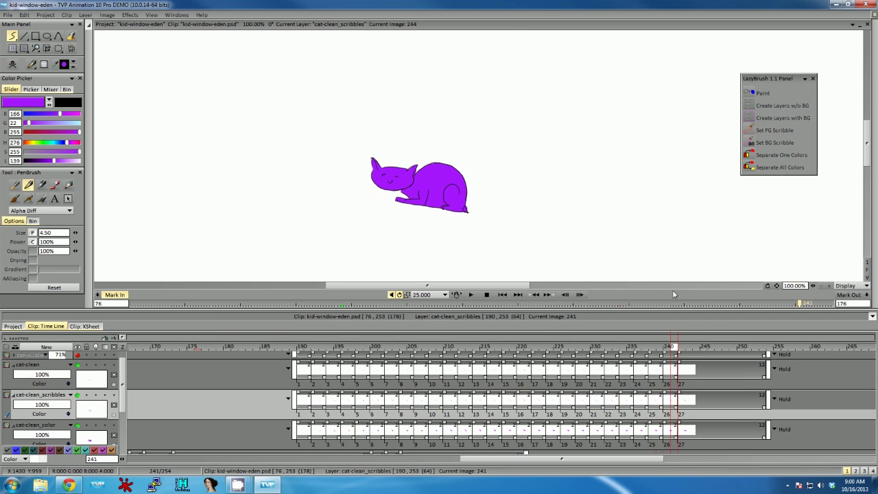
Hide the cat line, scribbles and color layers, collapse them and show the kid-clean layer
left_click(78, 396)
left_click(78, 365)
left_click(77, 425)
scroll(77, 412, "down", 5)
left_click(78, 386)
left_click(14, 386)
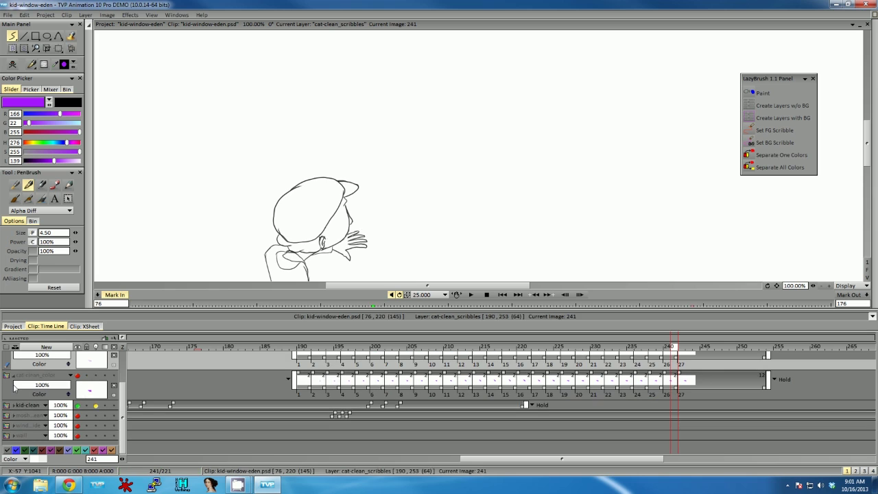
scroll(34, 396, "up", 2)
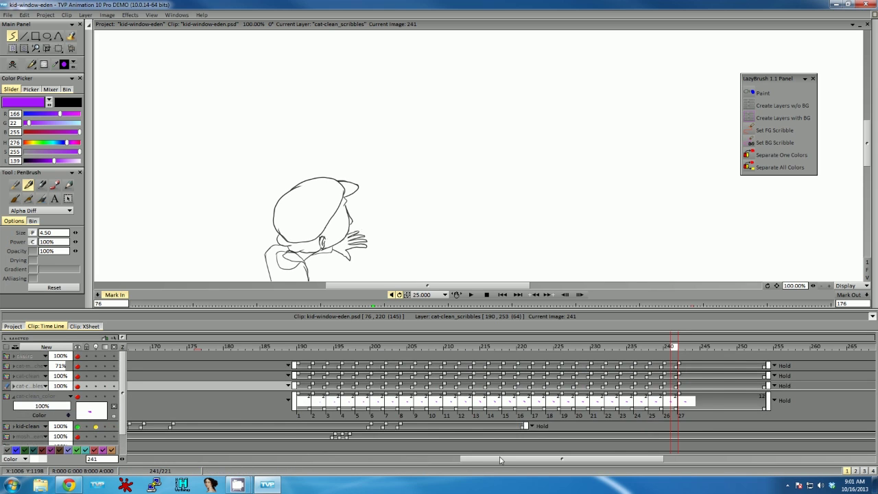
Expand the kid-clean layer, select it and create LazyBrush scribbles and color layers with background for it
left_click_drag(501, 460, 446, 460)
left_click(11, 426)
left_click(100, 418)
left_click(13, 426)
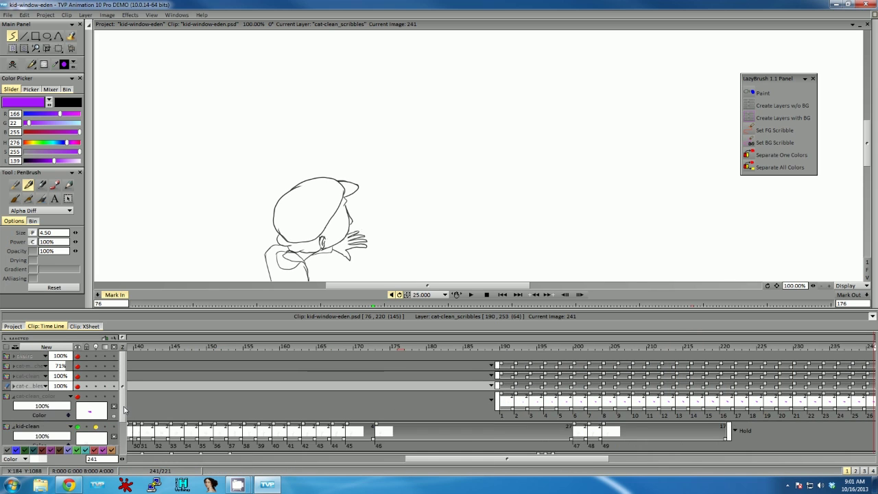
left_click_drag(124, 409, 123, 431)
left_click_drag(513, 460, 415, 454)
left_click(627, 417)
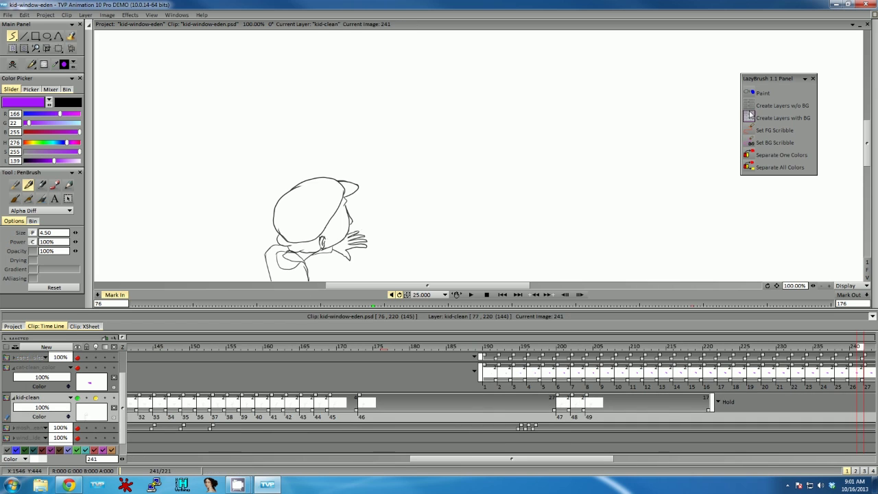
left_click(749, 118)
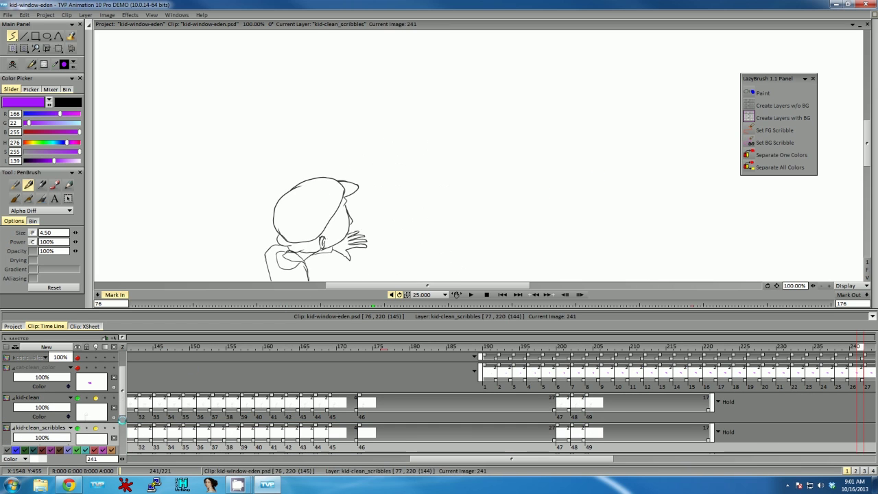
Scribble the boy's skin areas in pale cream (RGB 245, 233, 211) on the kid-clean_scribbles drawings, starting at frame 77
left_click_drag(464, 464, 313, 449)
left_click(220, 399)
mouse_move(811, 287)
left_mouse_down()
mouse_move(718, 272)
mouse_move(827, 284)
left_mouse_up()
left_click_drag(57, 144, 30, 143)
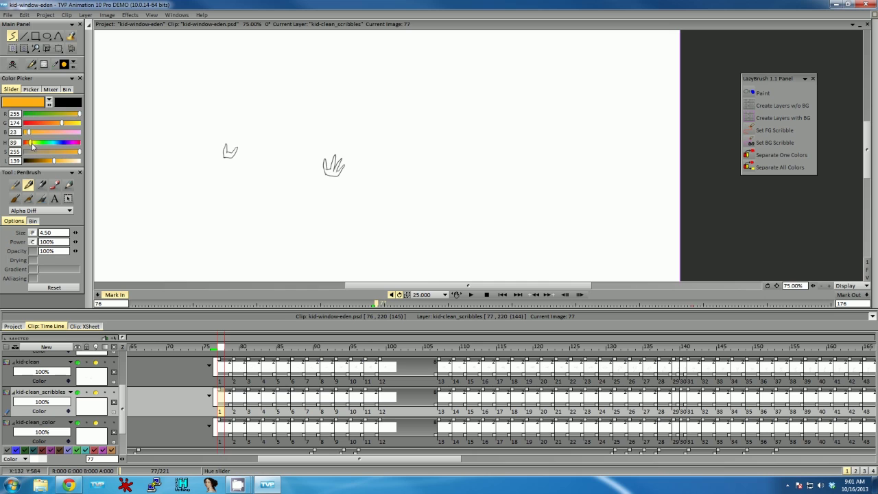
left_click(73, 161)
key("Right")
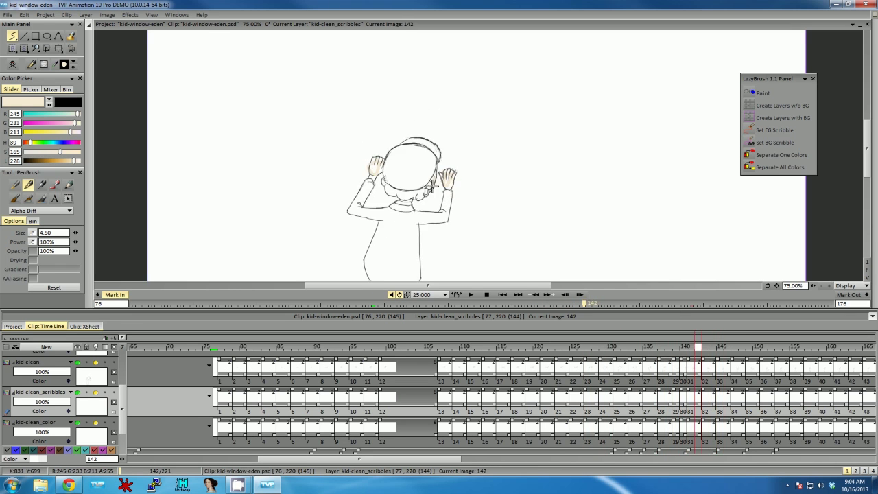
Scribble the boy's cap, hair, clothes and shoes in their own colors and paint drawings 1 to 19 with LazyBrush
key("Left")
key("Left")
key("Left")
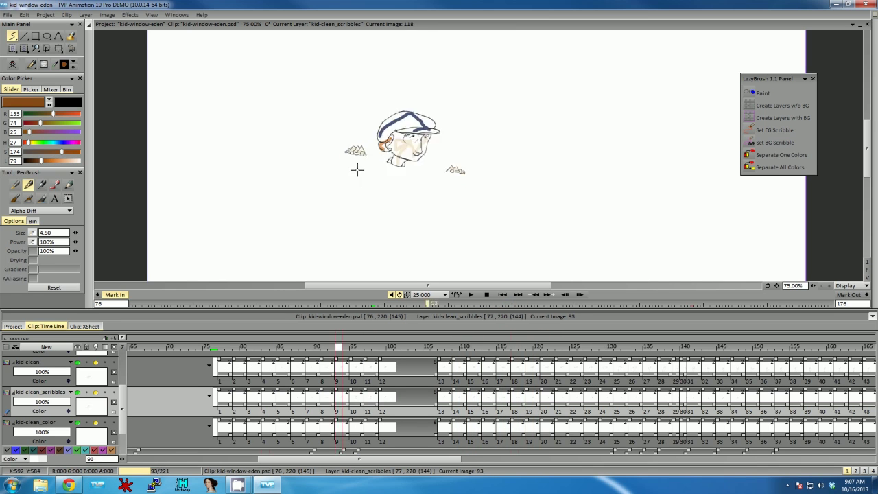
left_click_drag(536, 415, 218, 412)
left_click(750, 93)
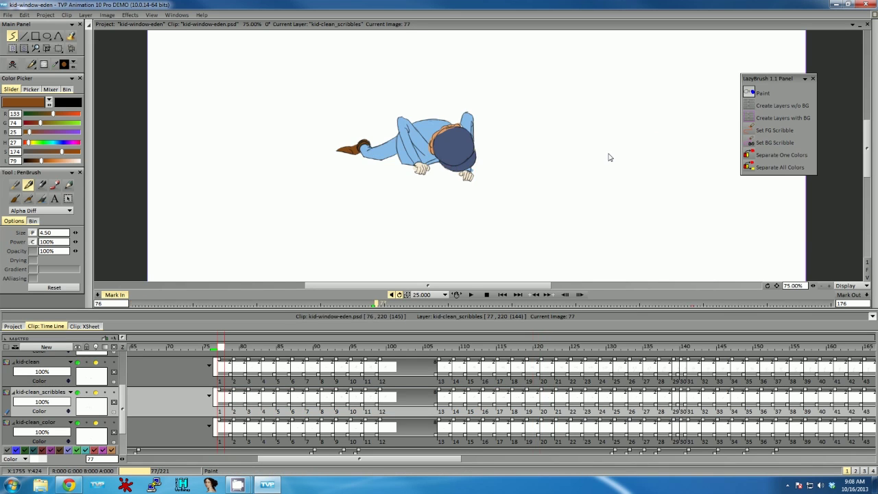
Sample the cap's dark blue at frame 97 and check the painted boy frames with the scribbles layer hidden and shown
mouse_move(538, 346)
left_mouse_down()
mouse_move(304, 346)
mouse_move(373, 358)
left_mouse_up()
right_click(404, 123)
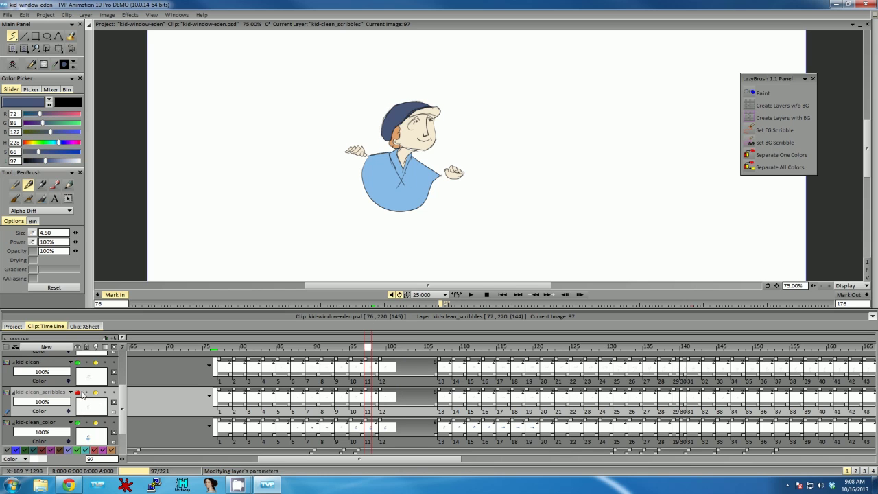
left_click(353, 348)
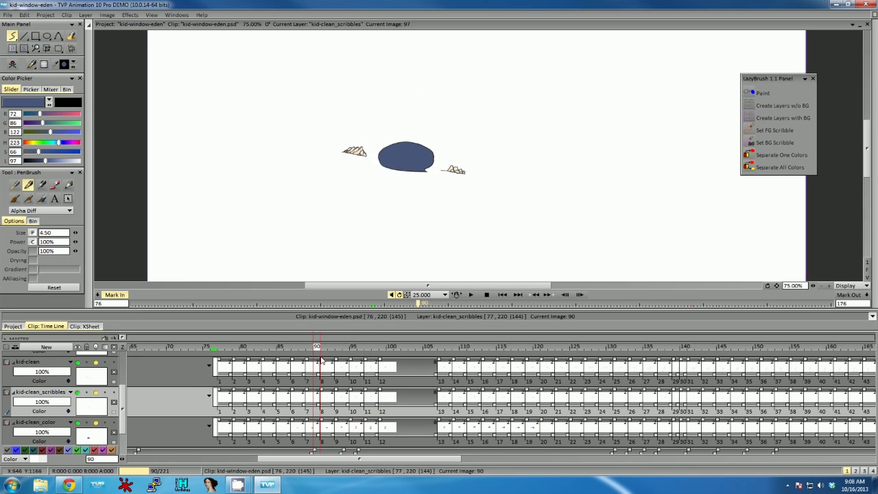
mouse_move(321, 360)
left_mouse_down()
mouse_move(468, 362)
mouse_move(444, 352)
mouse_move(456, 354)
left_mouse_up()
Sample the boy's orange hair color and view frame 150 with the canvas zoomed out to 33.33%
right_click(418, 129)
left_click_drag(406, 129, 402, 132)
left_click_drag(468, 348, 758, 373)
right_click(425, 146)
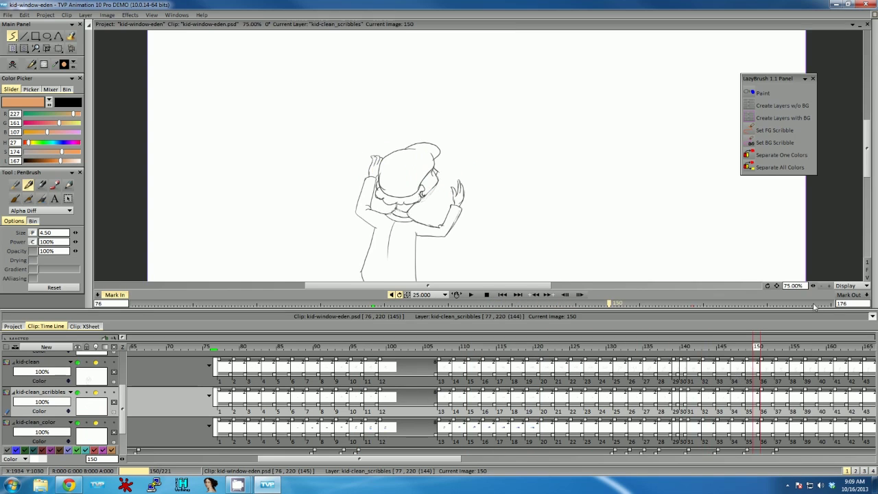
left_click(821, 286)
left_click(821, 286)
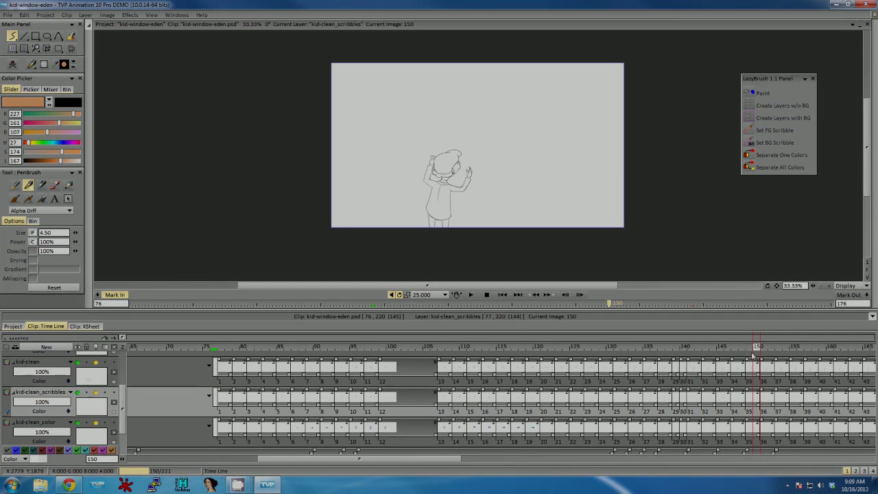